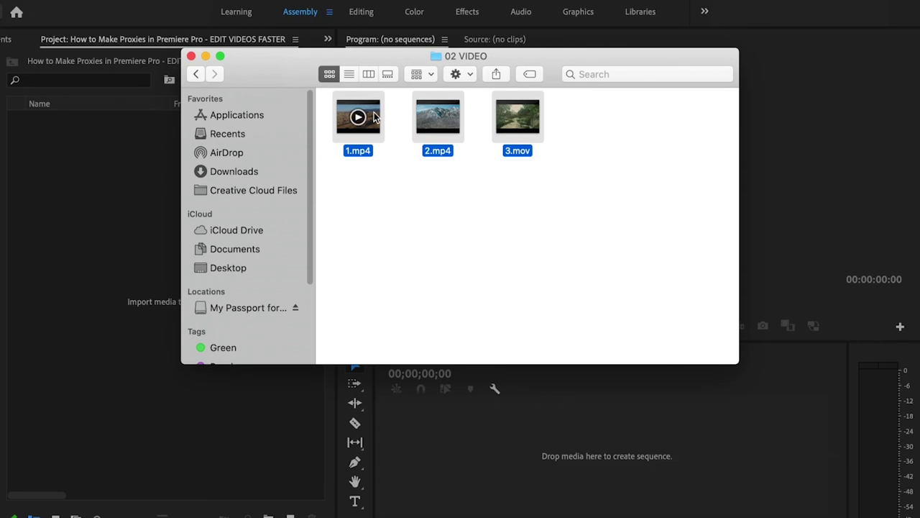
Step: Drag 1.mp4, 2.mp4 and 3.mov from the 02 VIDEO folder into the Project panel
left_click_drag(374, 117, 72, 230)
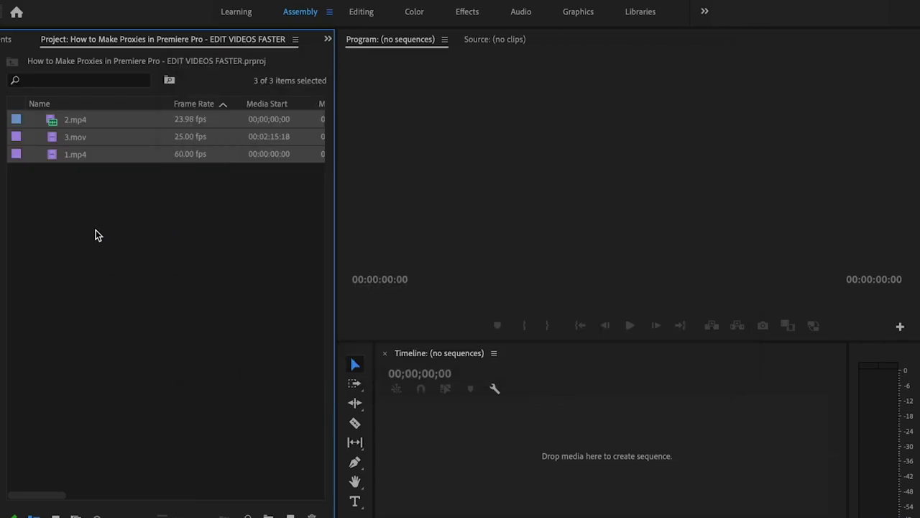
Step: Use Interpret Footage to make the three selected clips assume a 23.976 fps frame rate
right_click(125, 136)
mouse_move(214, 197)
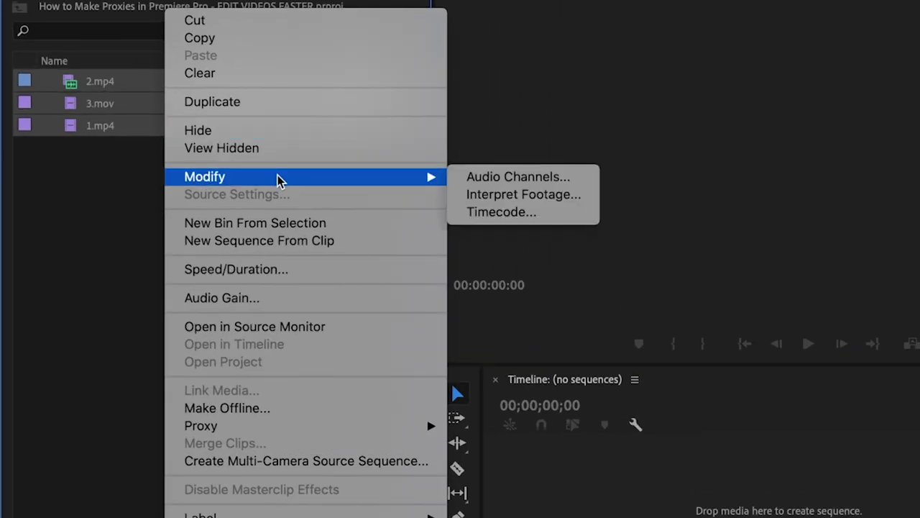
left_click(474, 194)
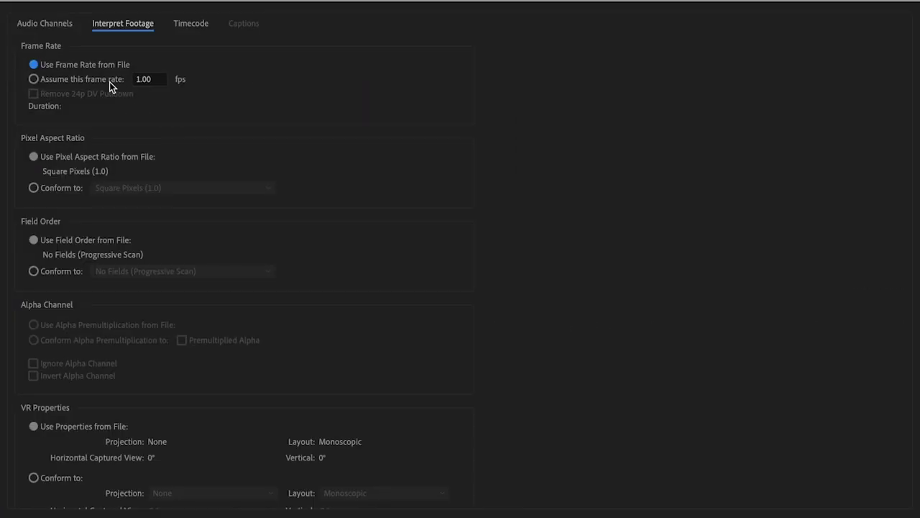
left_click(110, 82)
type("23.976")
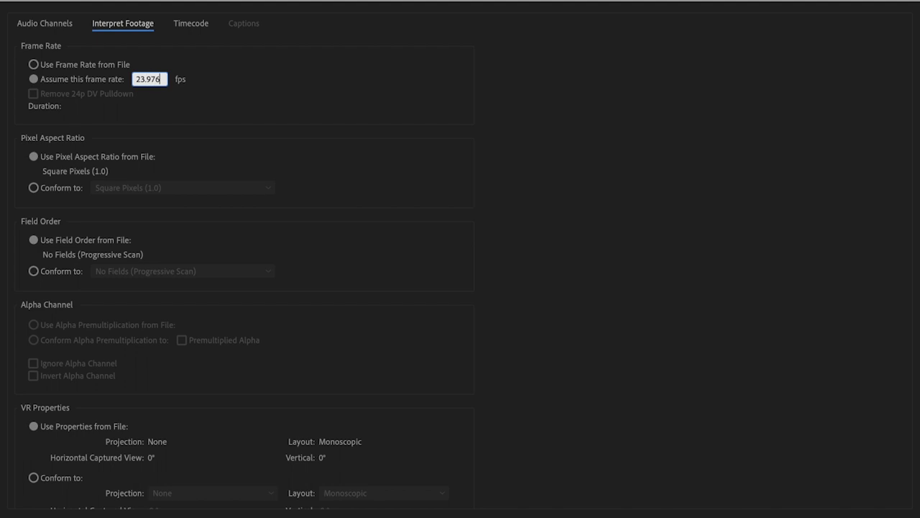
key("Return")
left_click(220, 246)
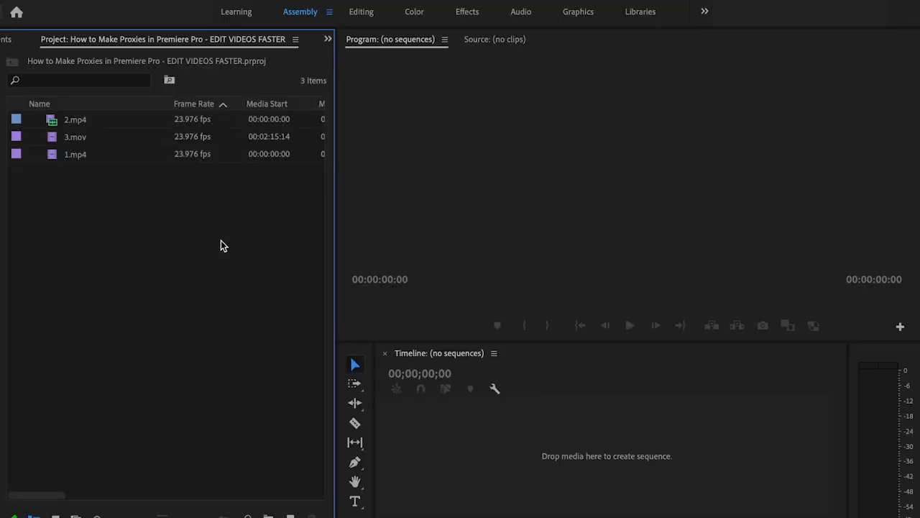
Step: Open Create Proxies for all three clips with QuickTime format and CineForm Low Resolution Proxy preset
left_click_drag(209, 240, 72, 123)
right_click(70, 125)
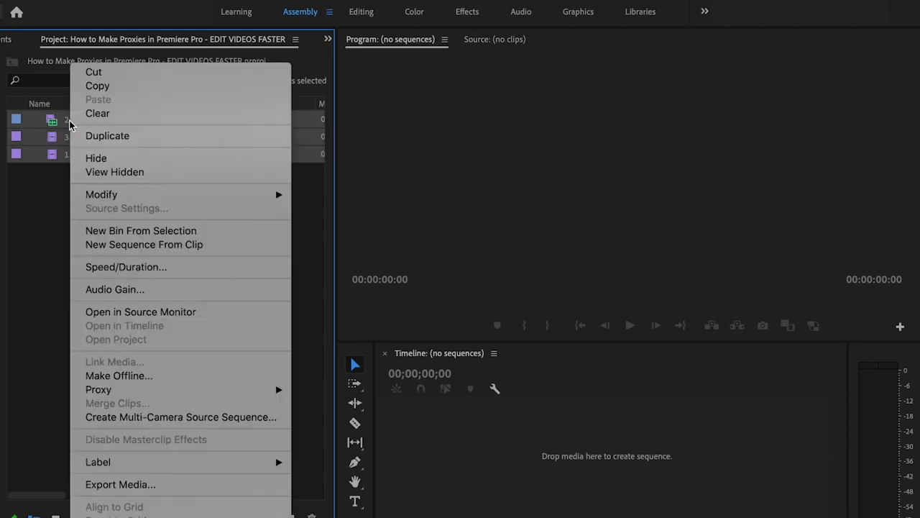
mouse_move(221, 464)
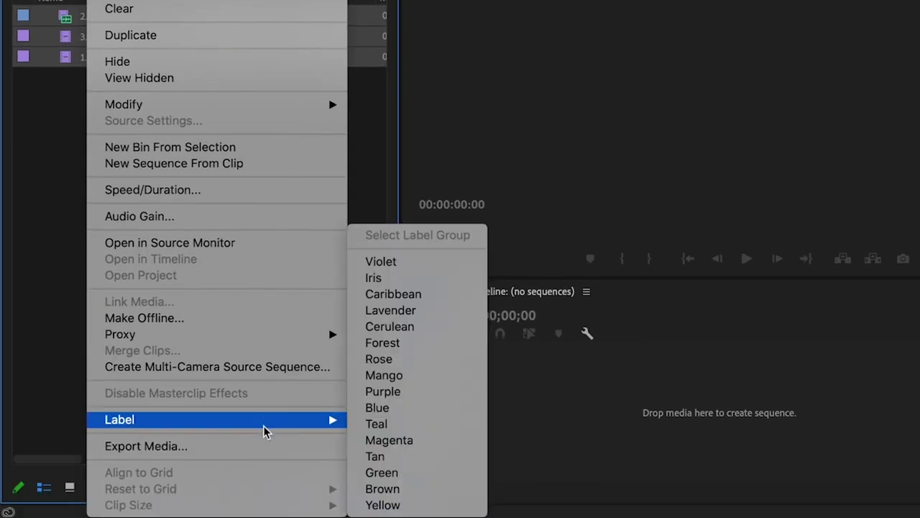
mouse_move(238, 335)
left_click(371, 331)
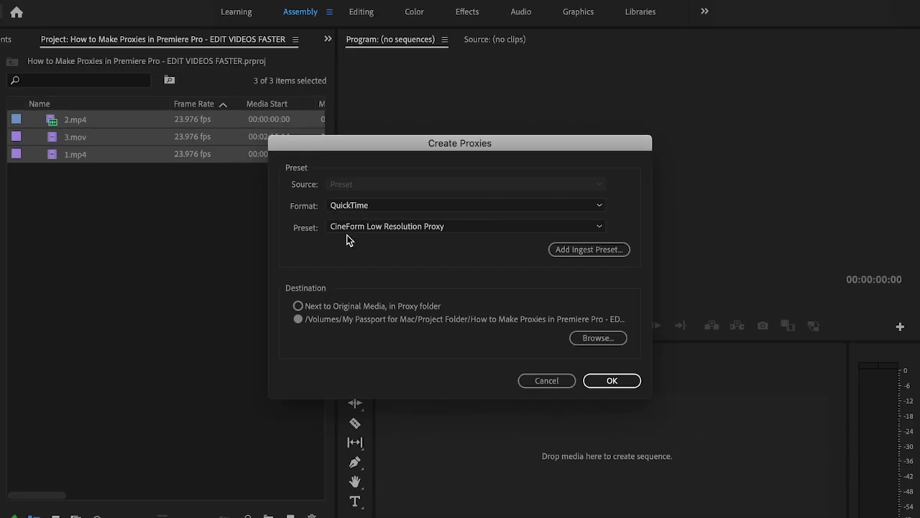
left_click(371, 228)
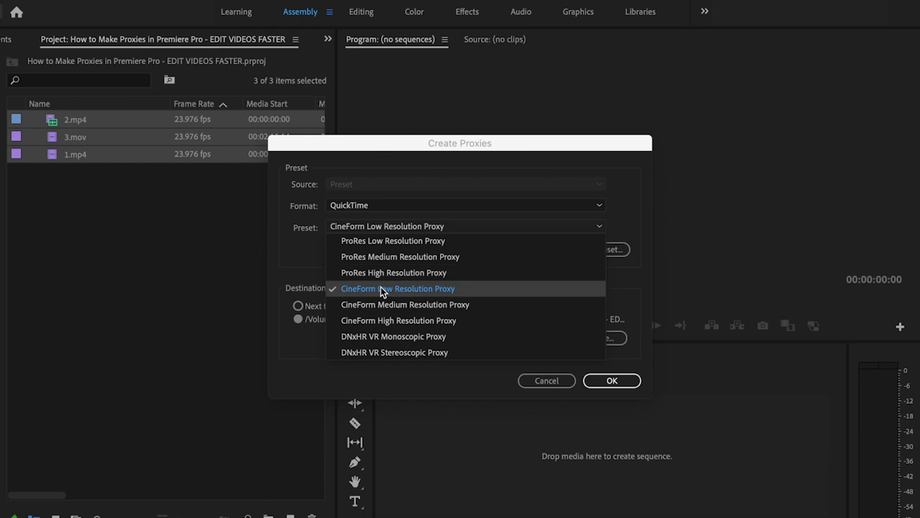
left_click(641, 282)
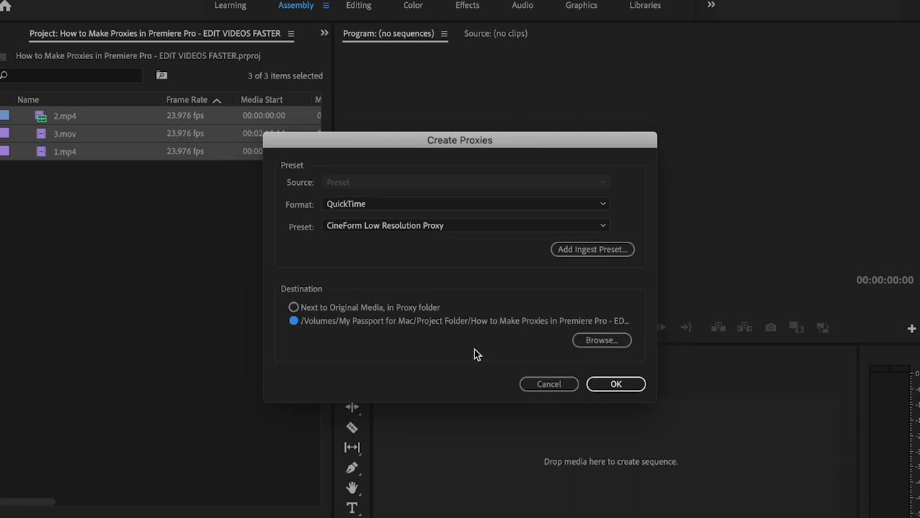
Step: Browse to the 02 VIDEO folder and create a new folder named Proxies inside it
left_click(610, 346)
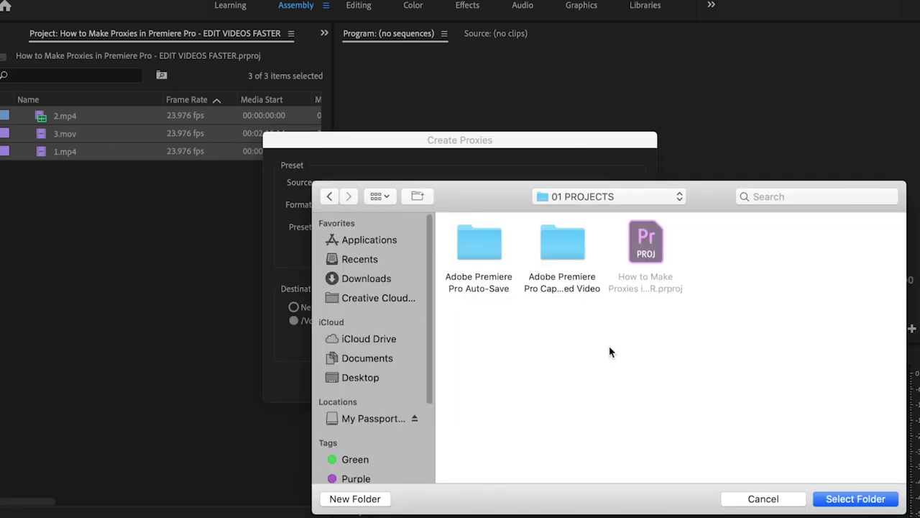
left_click(592, 199)
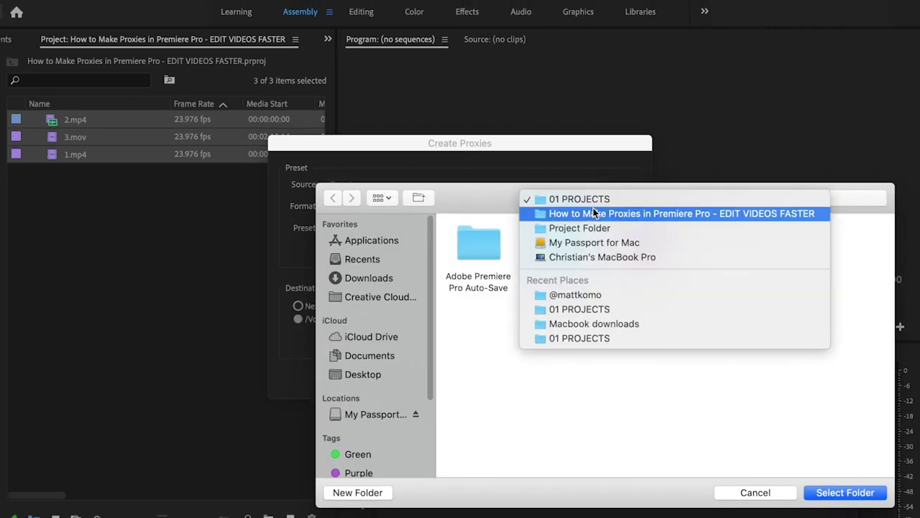
left_click(592, 214)
left_click(593, 251)
double_click(593, 250)
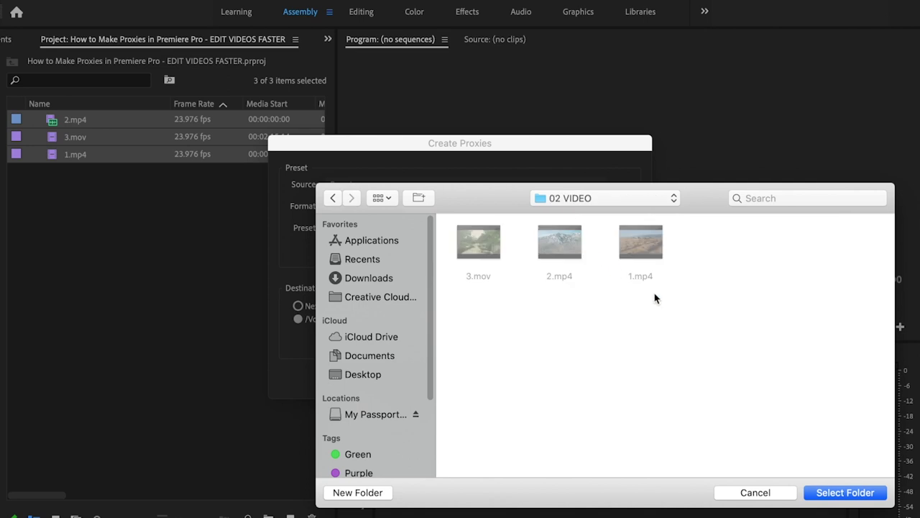
left_click(357, 493)
type("Proxies")
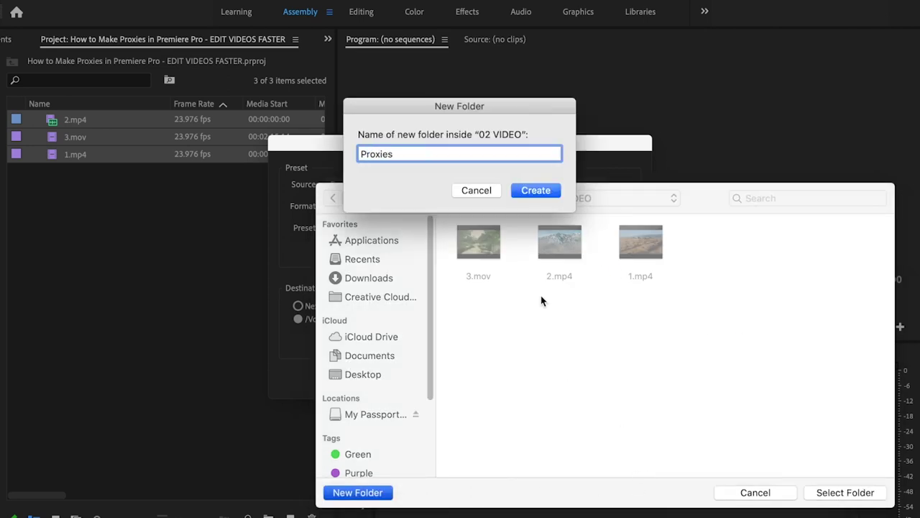
left_click(545, 190)
Step: Set the Proxies folder as the proxy destination and start generating the proxies
left_click(484, 247)
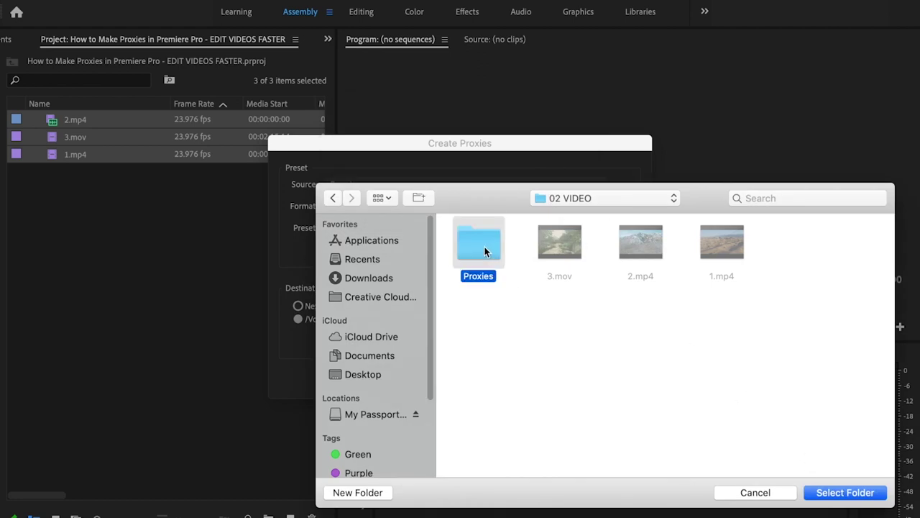
double_click(487, 247)
left_click(847, 493)
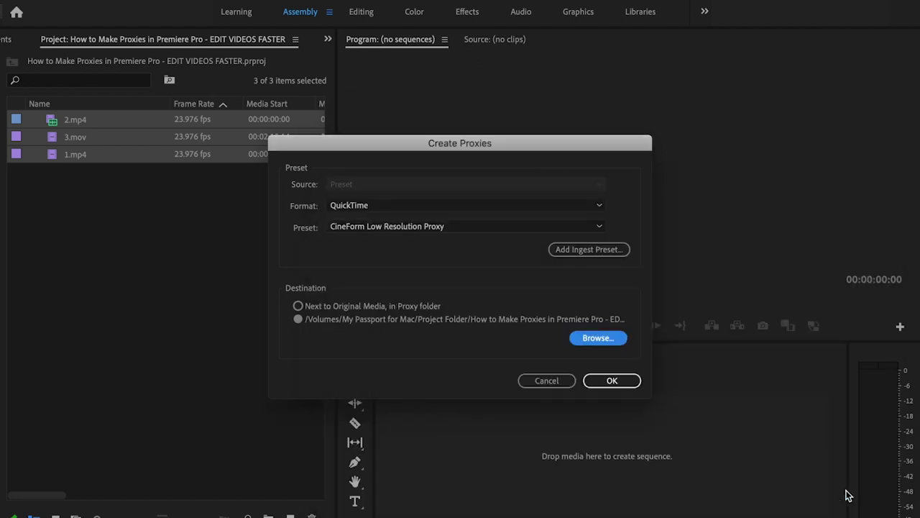
left_click(612, 381)
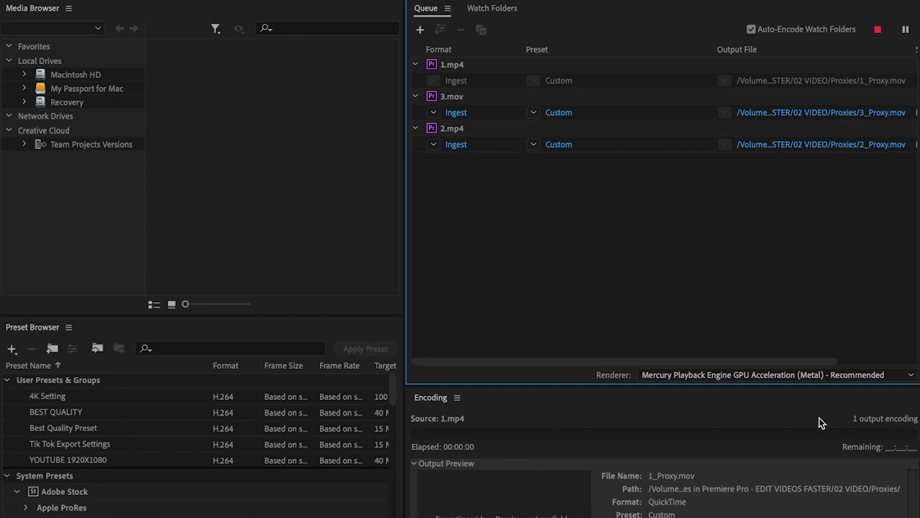
Step: Stop the Media Encoder queue immediately, choosing not to finish the current file
left_click(878, 28)
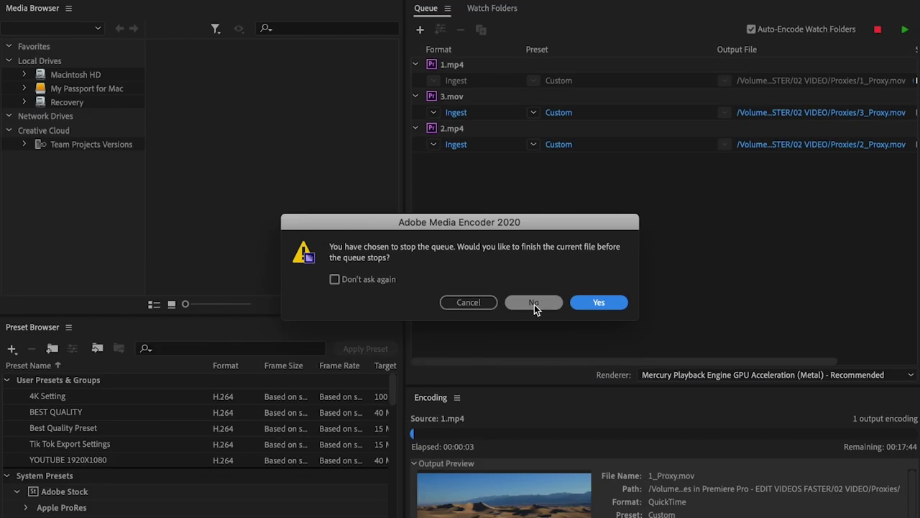
left_click(423, 391)
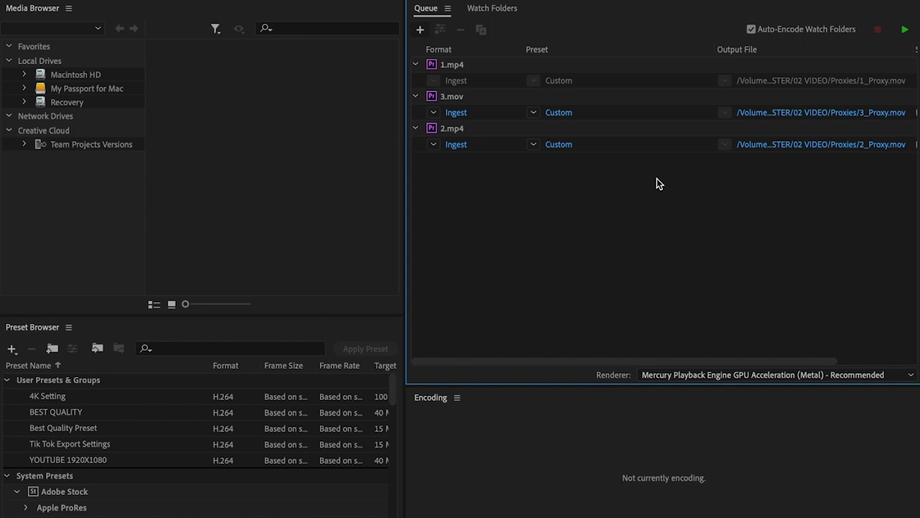
Step: Interpret all three queued clips at 23.976 fps, then restart the encoding queue
left_click_drag(662, 176, 456, 68)
right_click(456, 67)
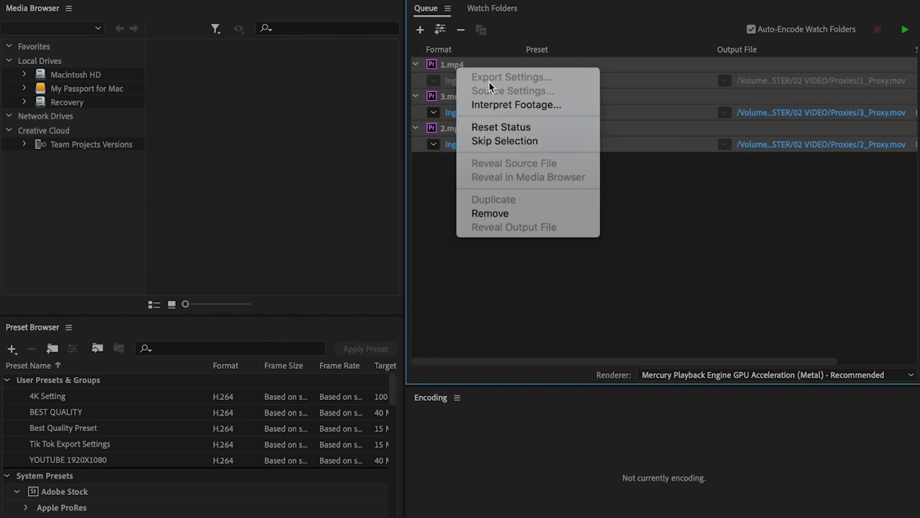
left_click(523, 106)
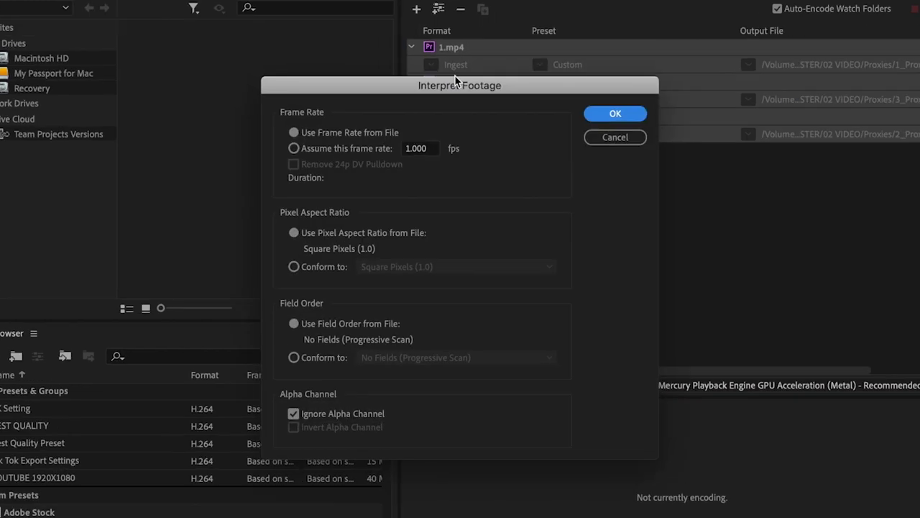
left_click(293, 148)
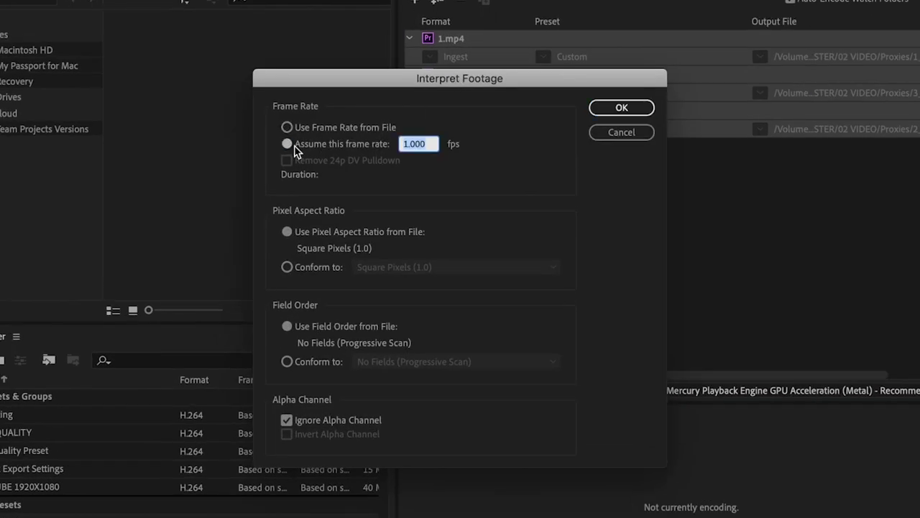
type("23.976")
key("Return")
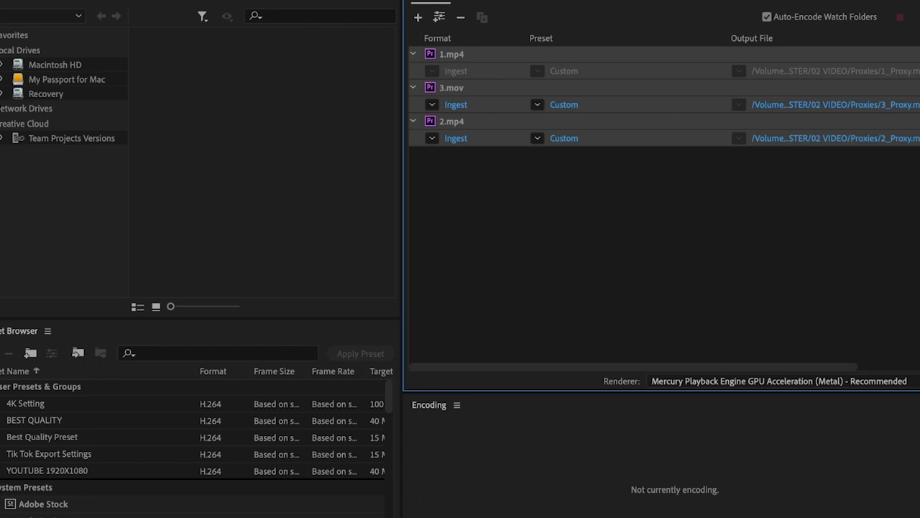
left_click(919, 13)
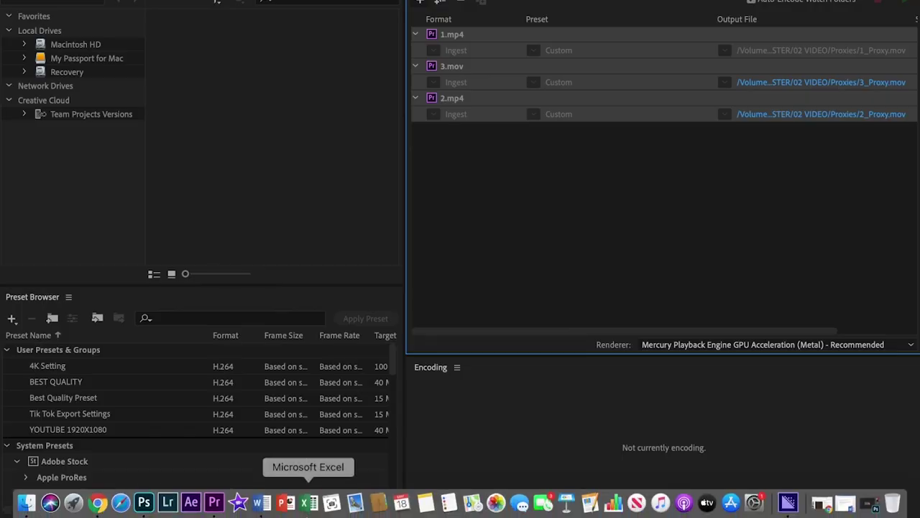
Step: Back in Premiere, drag the three clips onto the timeline to create sequence 2
left_click(215, 502)
left_click_drag(221, 249, 55, 90)
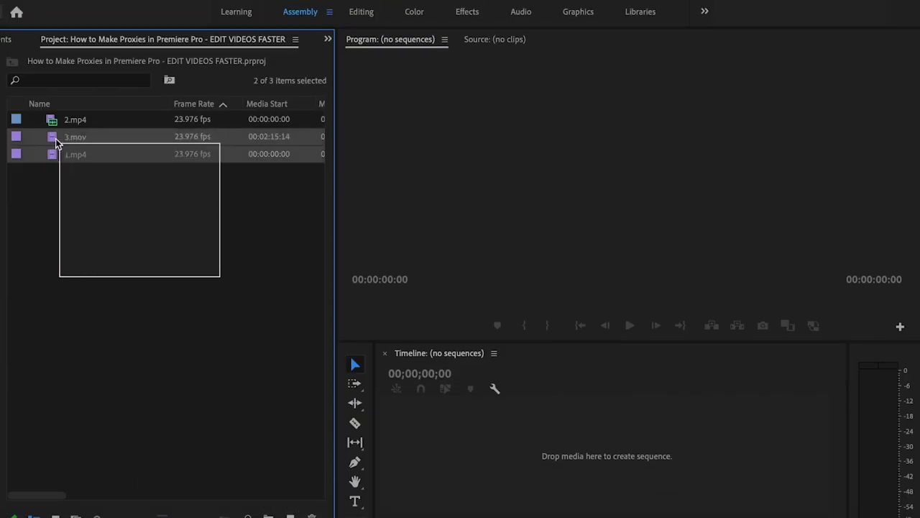
left_click_drag(76, 157, 577, 485)
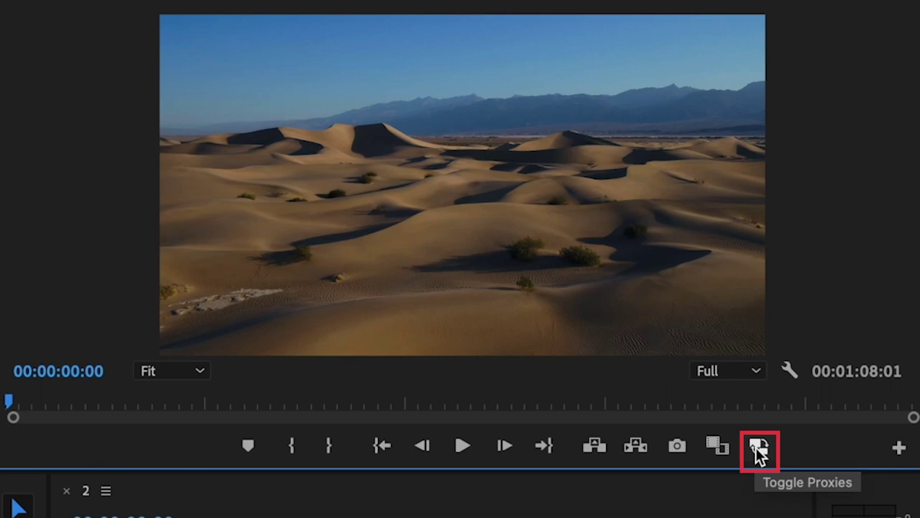
Step: Add the Toggle Proxies button to the Program monitor via the Button Editor and test it
left_click(898, 448)
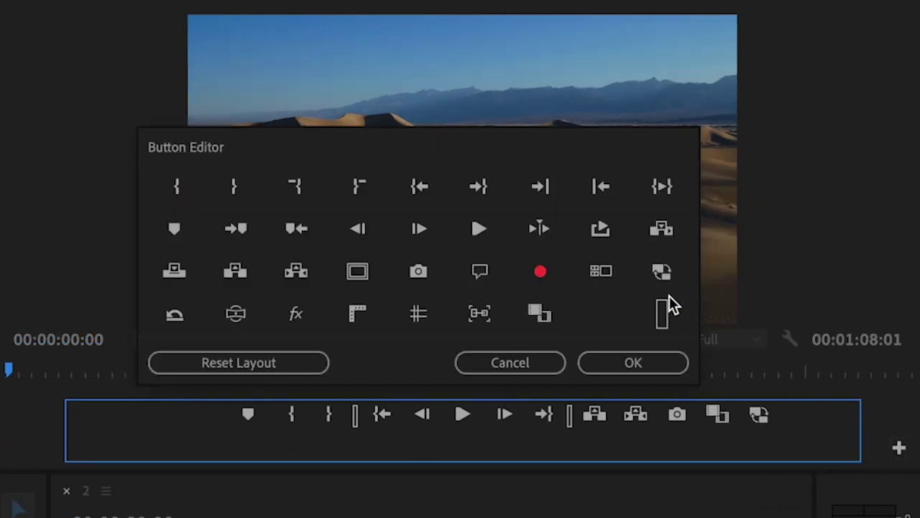
left_click_drag(689, 319, 760, 417)
left_click(633, 367)
left_click(815, 328)
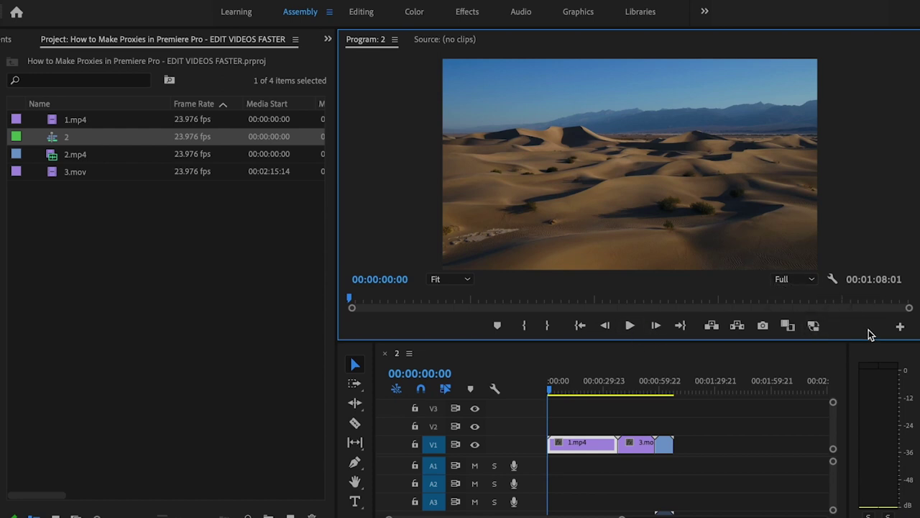
Step: Play sequence 2, enable proxies, and play from about 44 seconds toward the one-minute mark
left_click(630, 327)
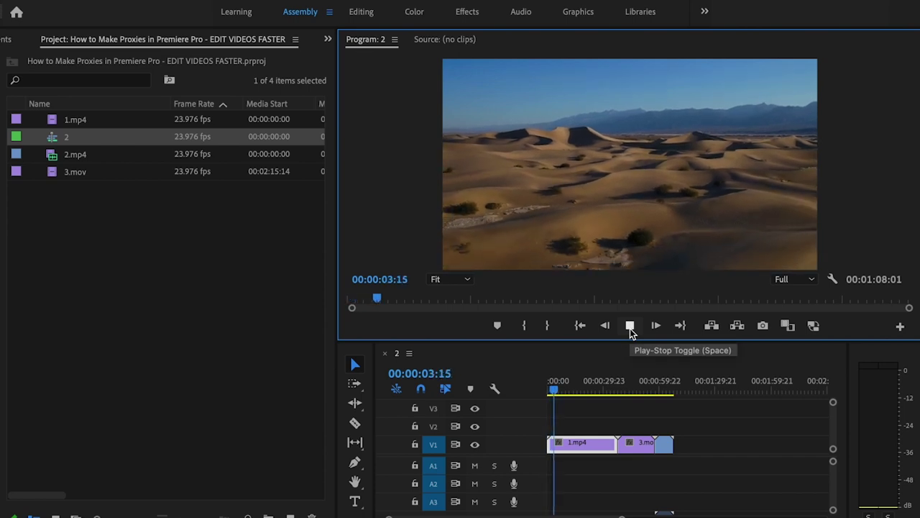
left_click(630, 328)
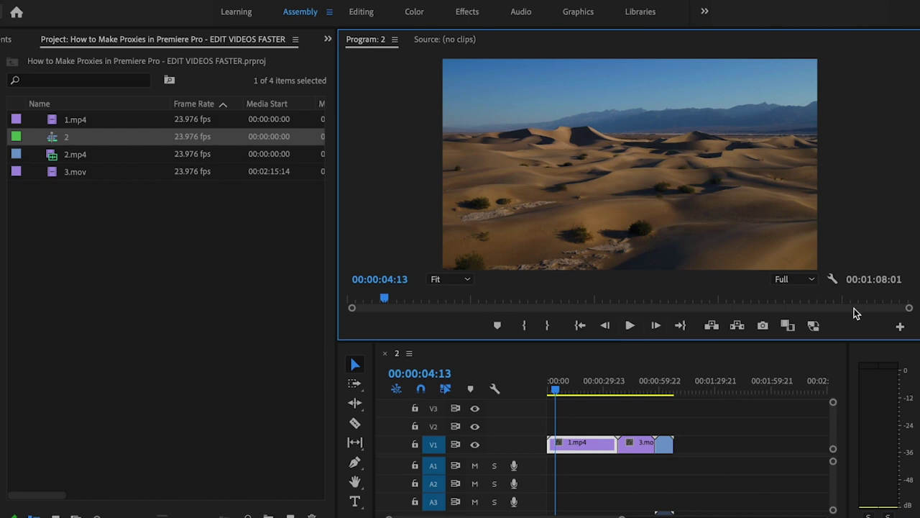
left_click(813, 327)
left_click_drag(558, 390, 633, 392)
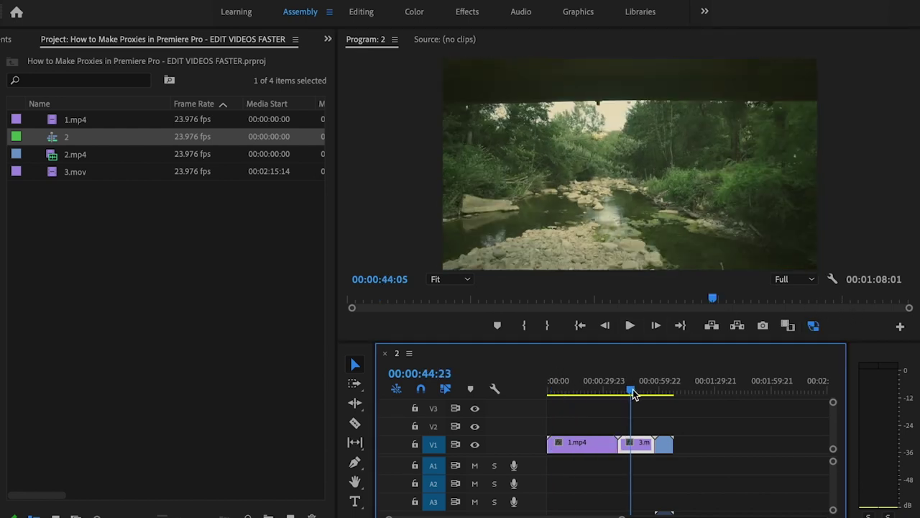
key("space")
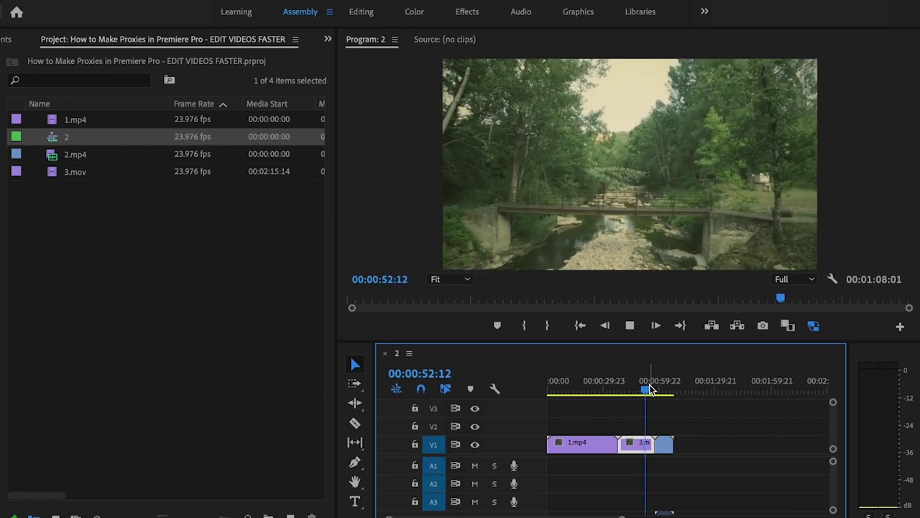
mouse_move(655, 394)
left_mouse_down()
mouse_move(670, 391)
mouse_move(655, 399)
mouse_move(643, 392)
mouse_move(663, 397)
left_mouse_up()
Step: Switch the Program monitor's Toggle Proxies button off to return to full-resolution clips
left_click(810, 328)
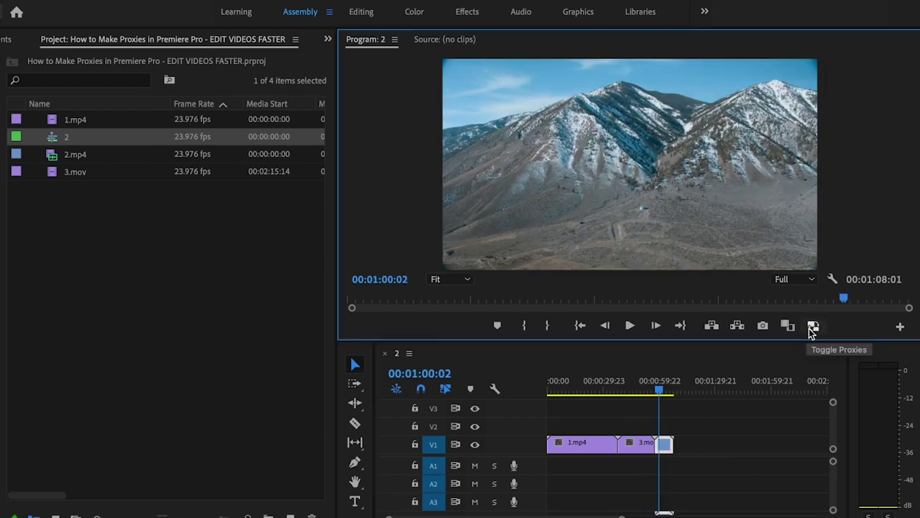